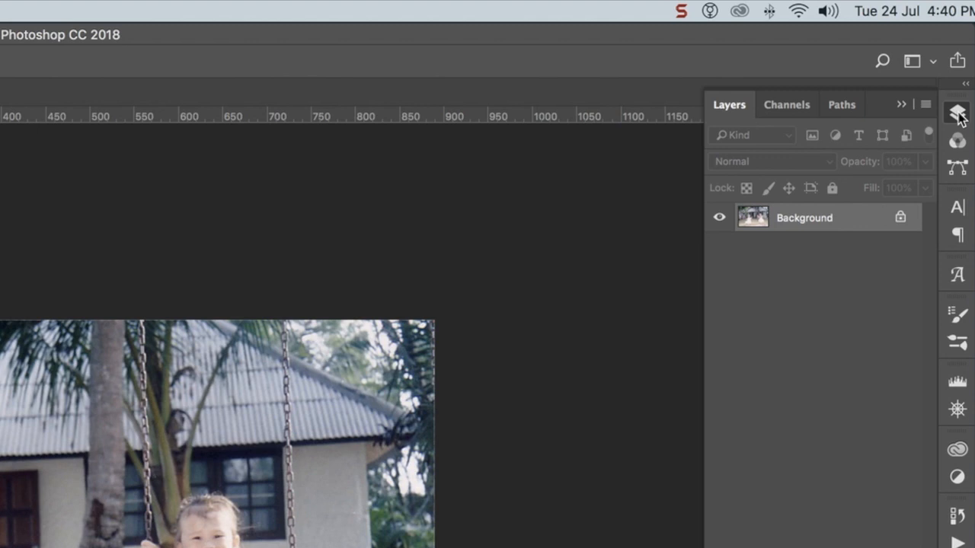
- Duplicate the Background layer and set the copy's blend mode to Multiply
key("super+j")
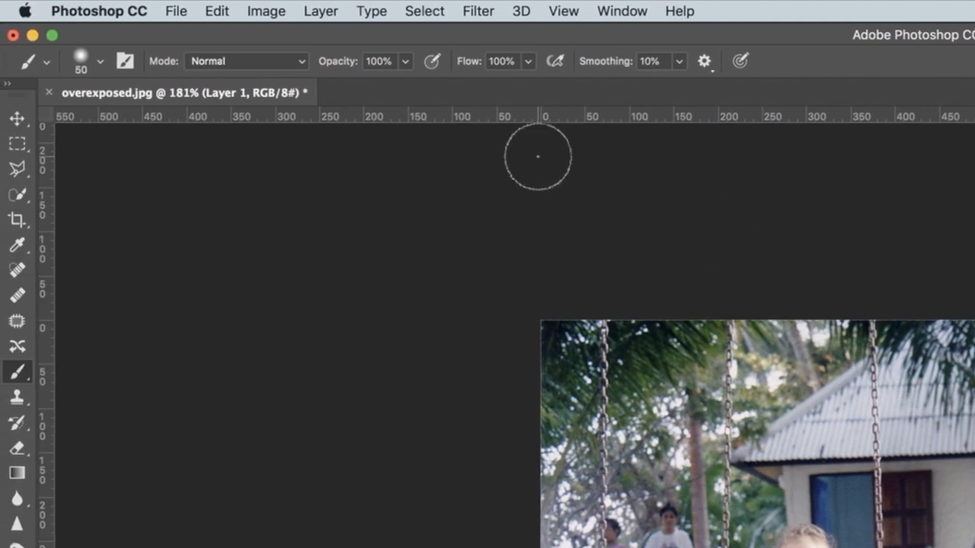
left_click(328, 14)
mouse_move(333, 35)
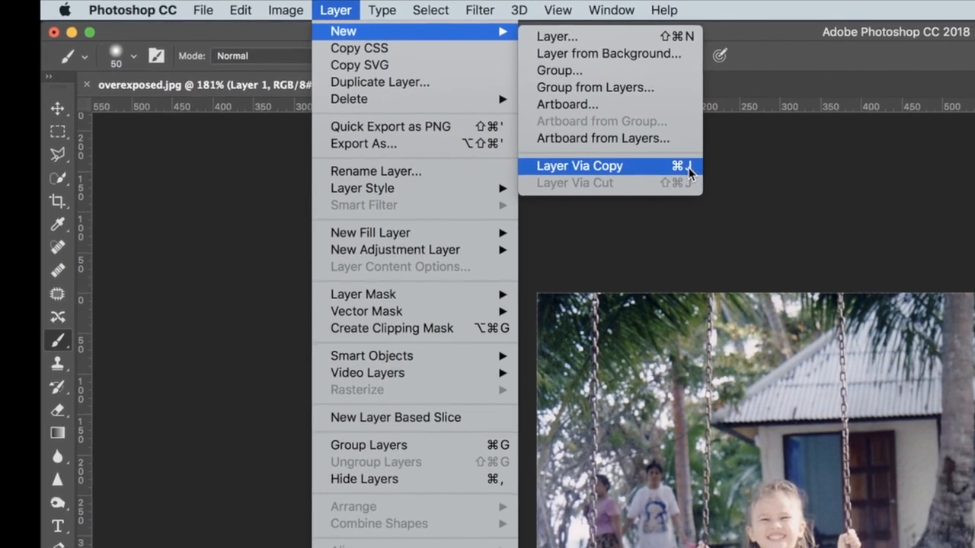
left_click(705, 182)
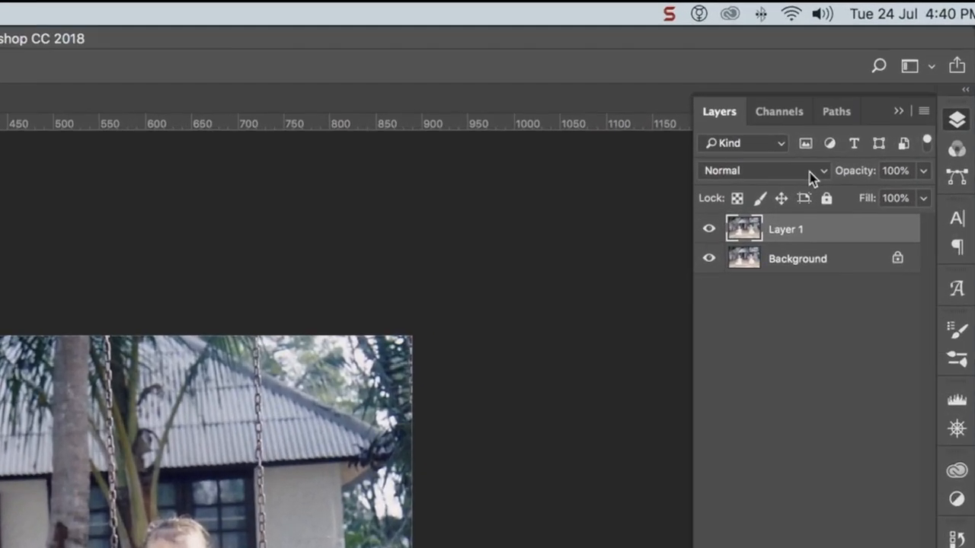
left_click(812, 175)
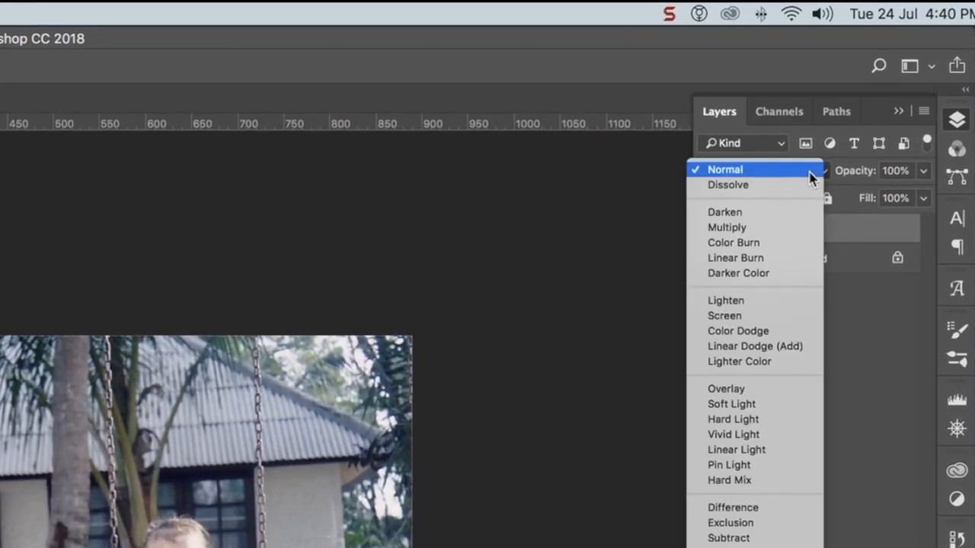
left_click(803, 230)
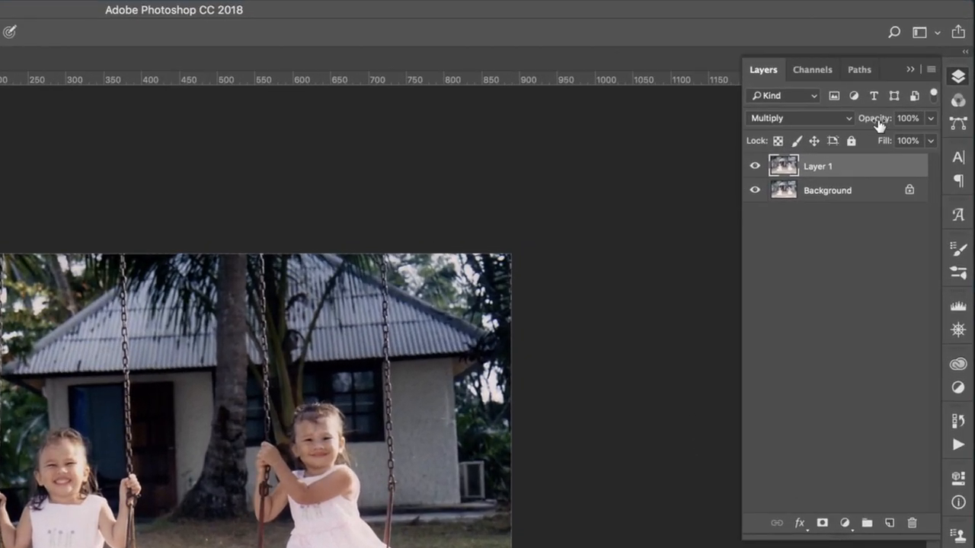
- Reduce the opacity of the Multiply layer to 85%, keeping that layer selected
left_click(931, 119)
left_click(933, 121)
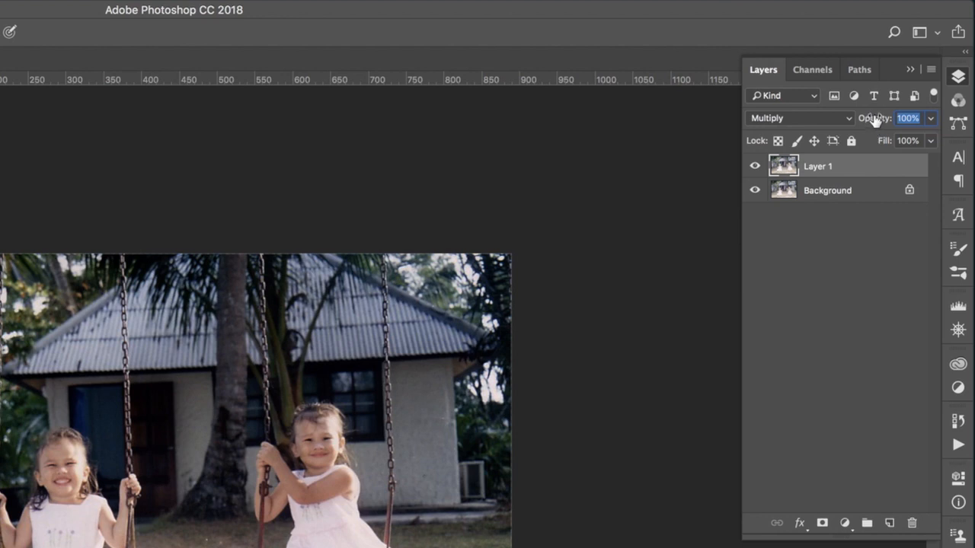
left_click_drag(876, 120, 860, 121)
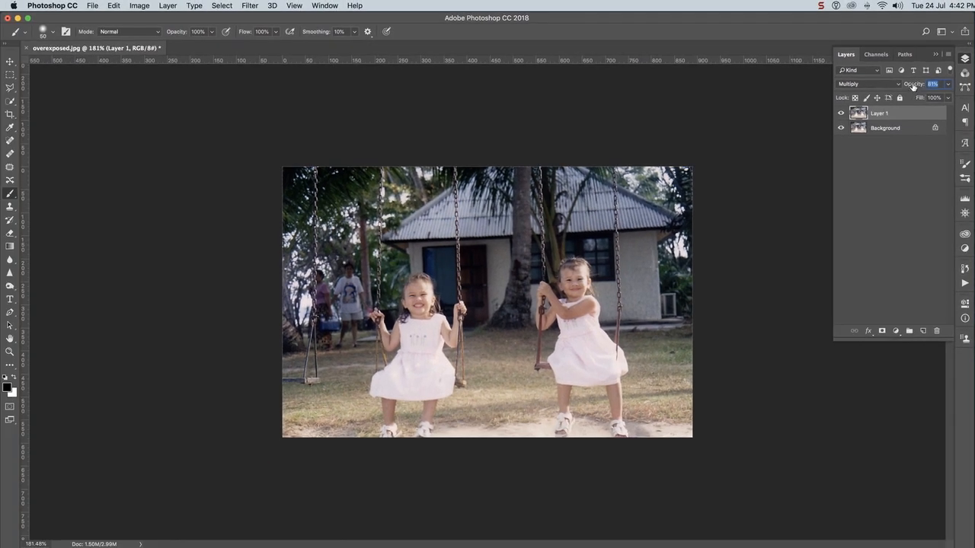
left_click_drag(913, 86, 916, 86)
left_click(879, 192)
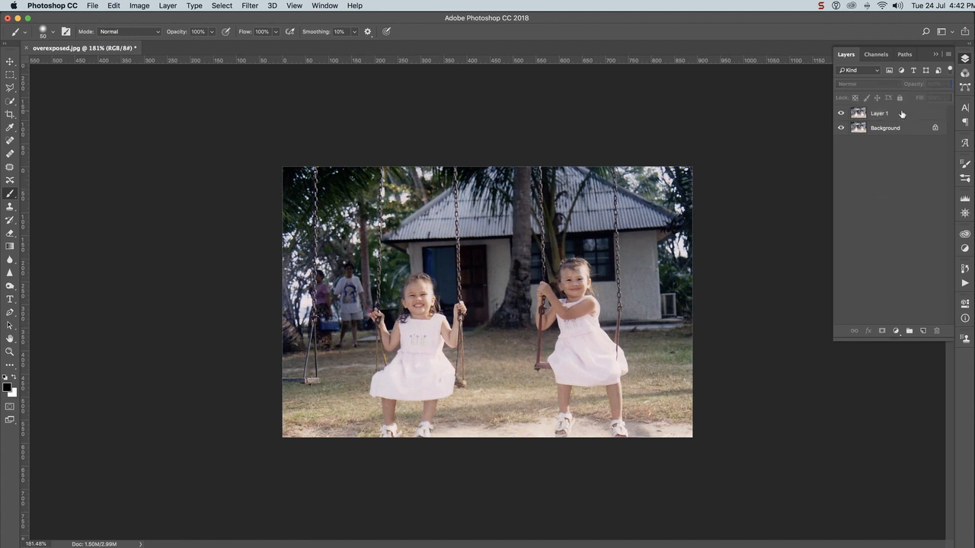
left_click(901, 114)
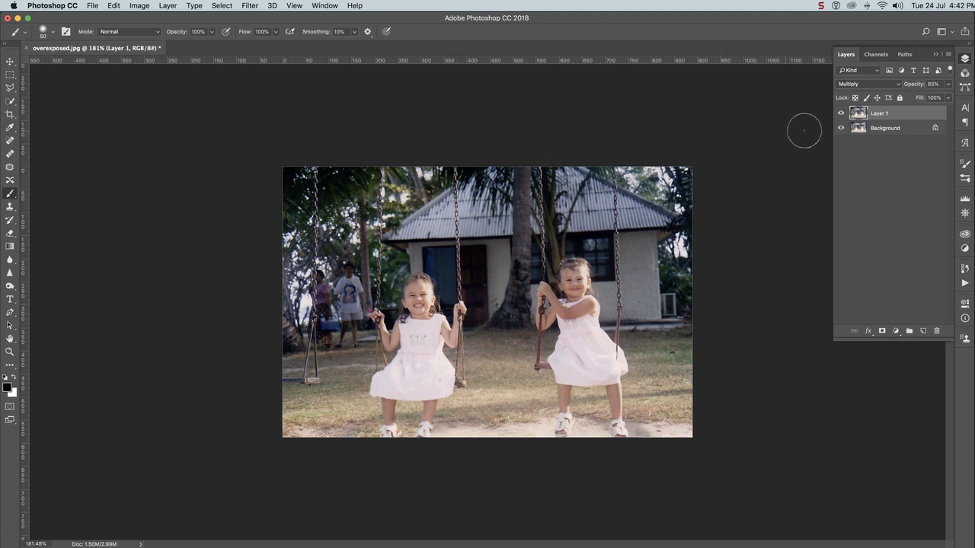
- Toggle the visibility of Layer 1 off and on to compare the photo before and after the exposure correction
left_click(841, 113)
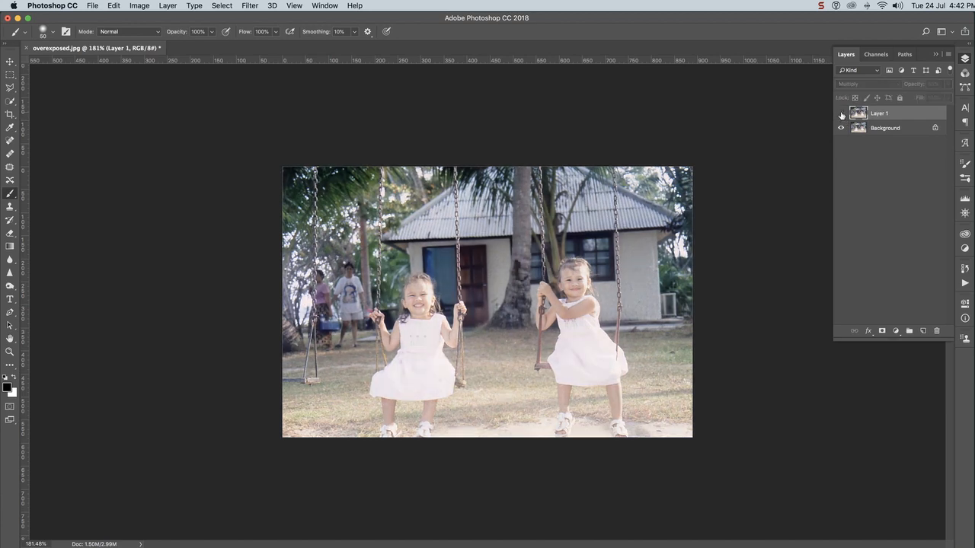
left_click(841, 114)
left_click(840, 113)
left_click(841, 114)
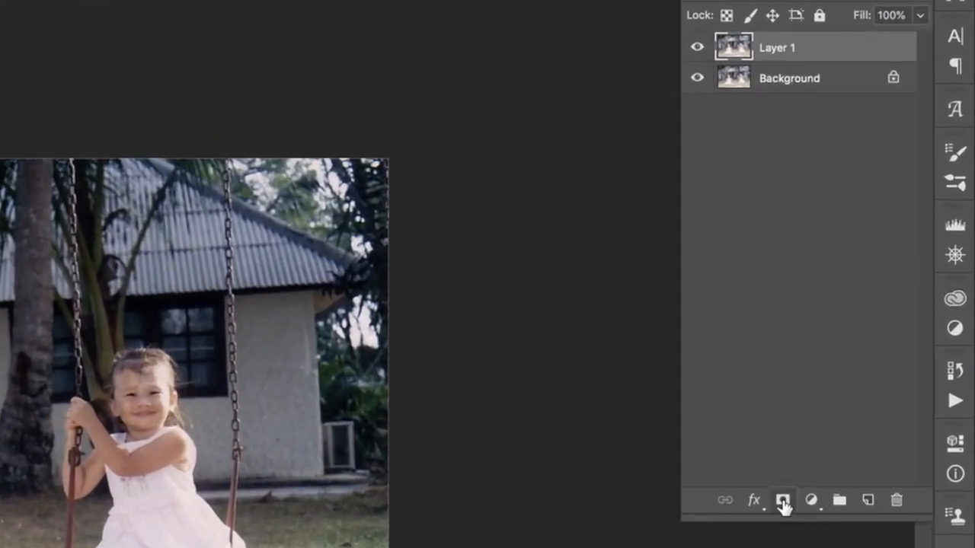
- Add a layer mask to Layer 1 and set the Brush tool's size to 84 px for painting on it
left_click(782, 502)
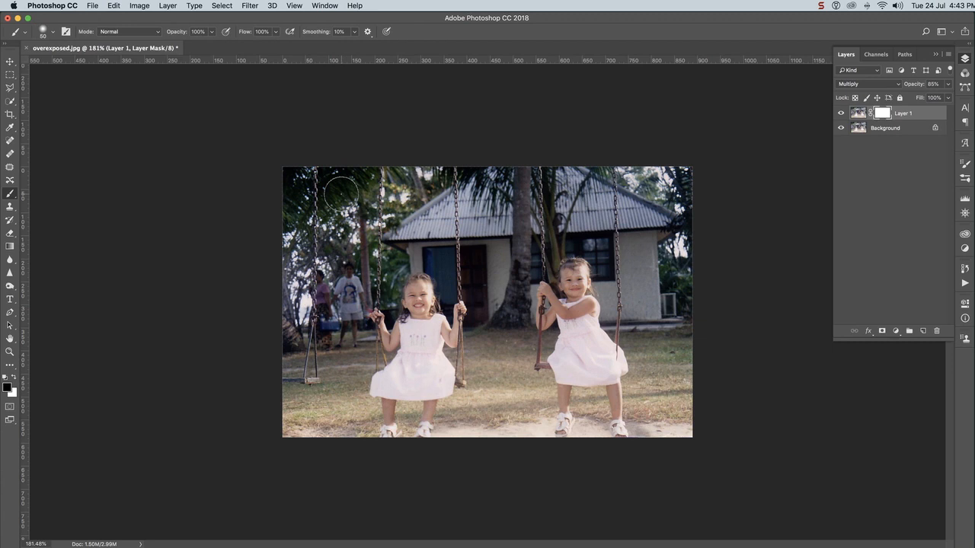
key("bracketright")
key("bracketright")
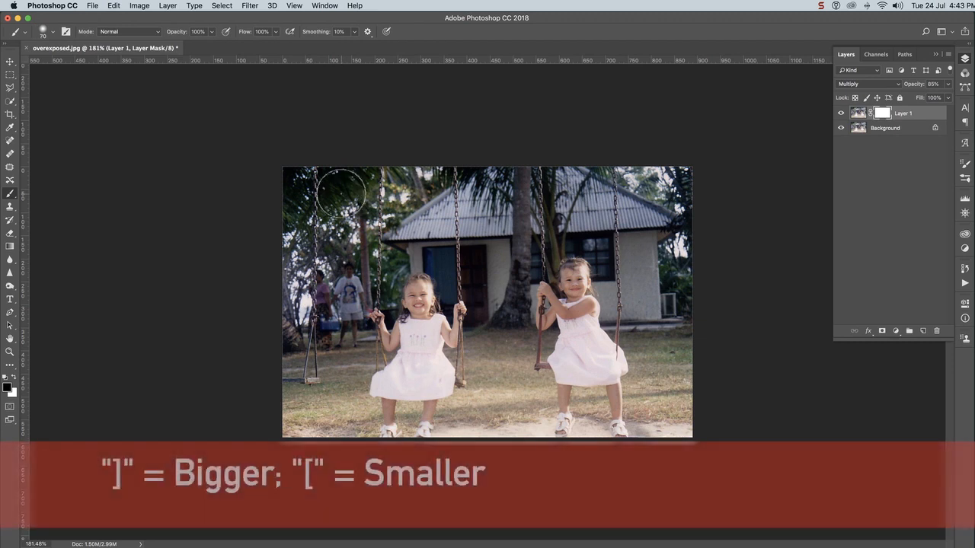
key("bracketleft")
key("bracketleft")
key("bracketleft")
key("bracketright")
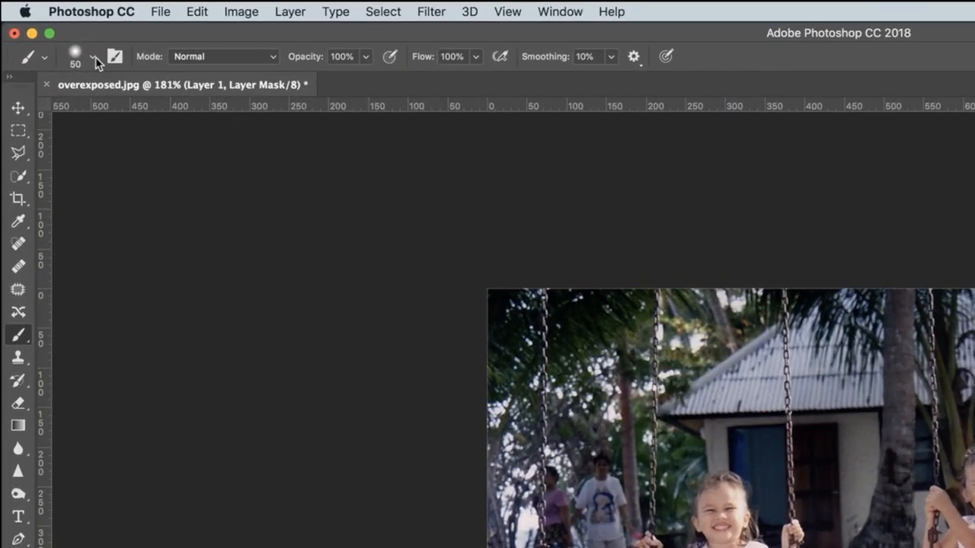
left_click(53, 31)
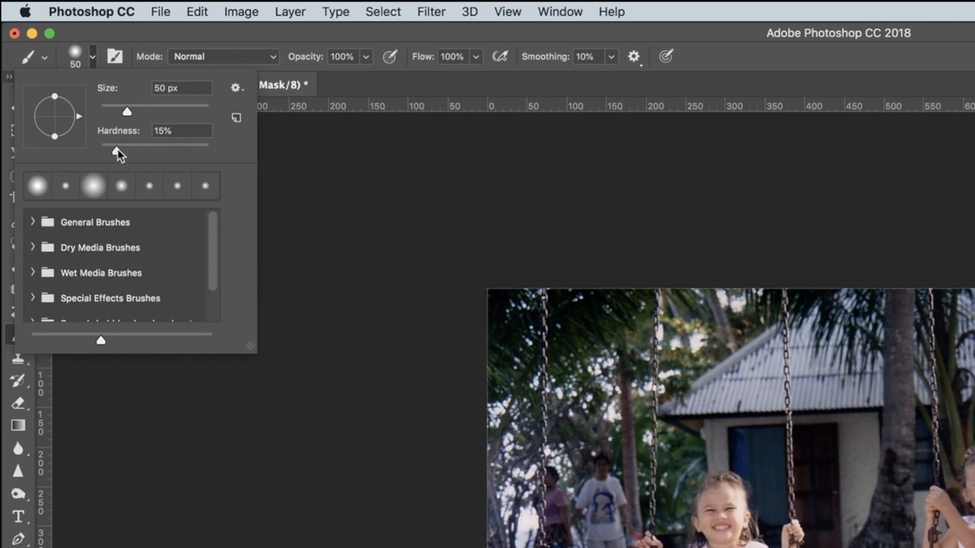
left_click(882, 84)
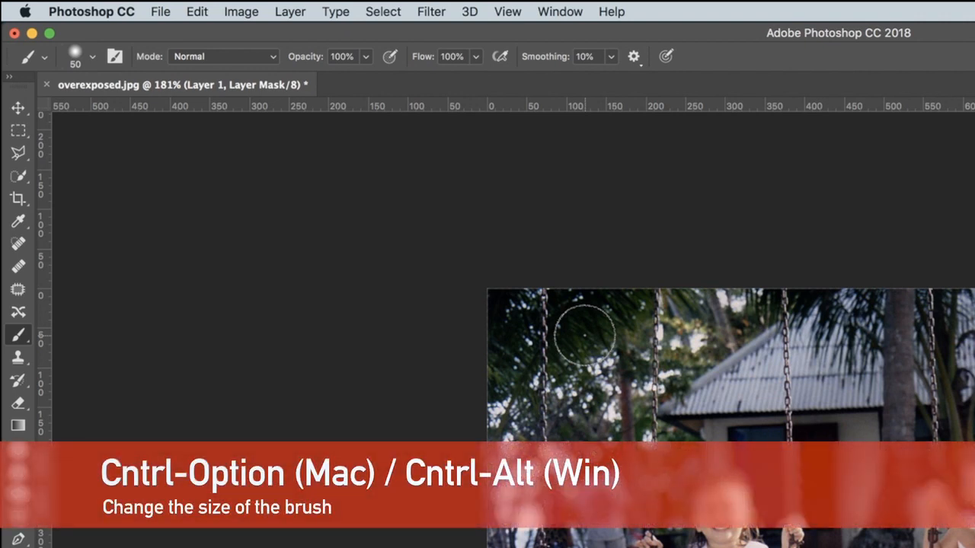
mouse_move(584, 336)
left_mouse_down()
mouse_move(630, 342)
mouse_move(581, 338)
mouse_move(603, 344)
mouse_move(593, 348)
mouse_move(599, 276)
mouse_move(588, 411)
mouse_move(596, 528)
mouse_move(603, 341)
left_mouse_up()
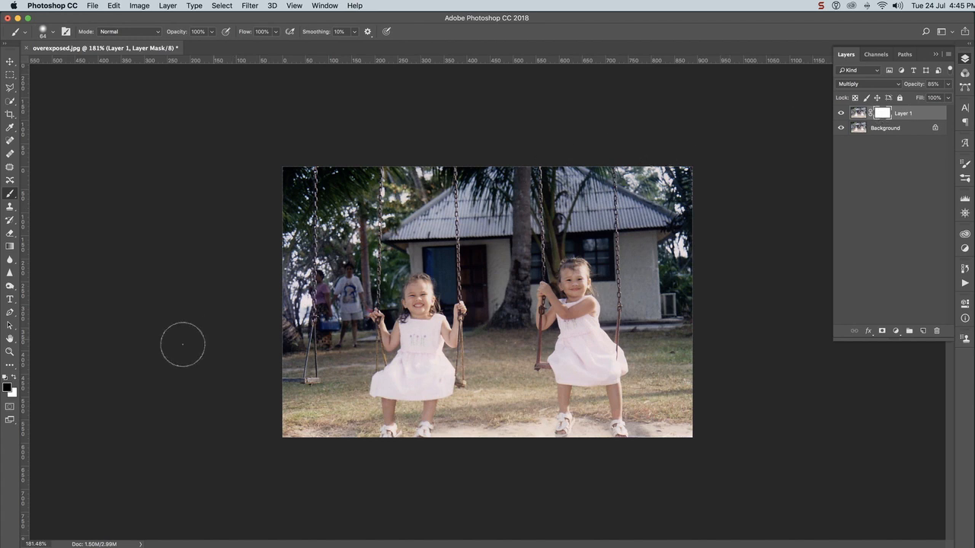
- Set the foreground color to dark red (9a0404) while the layer mask is active, and return to the Brush tool
left_click(7, 388)
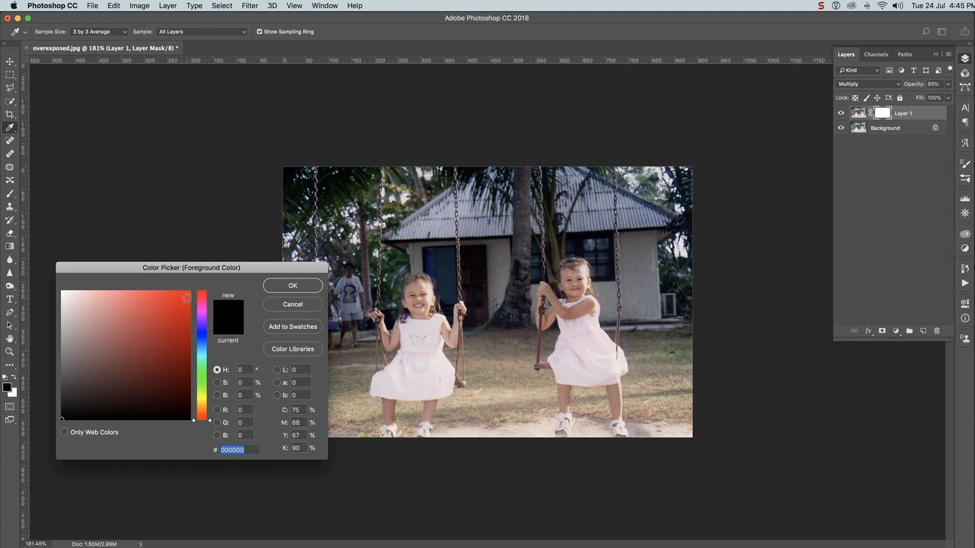
left_click(187, 342)
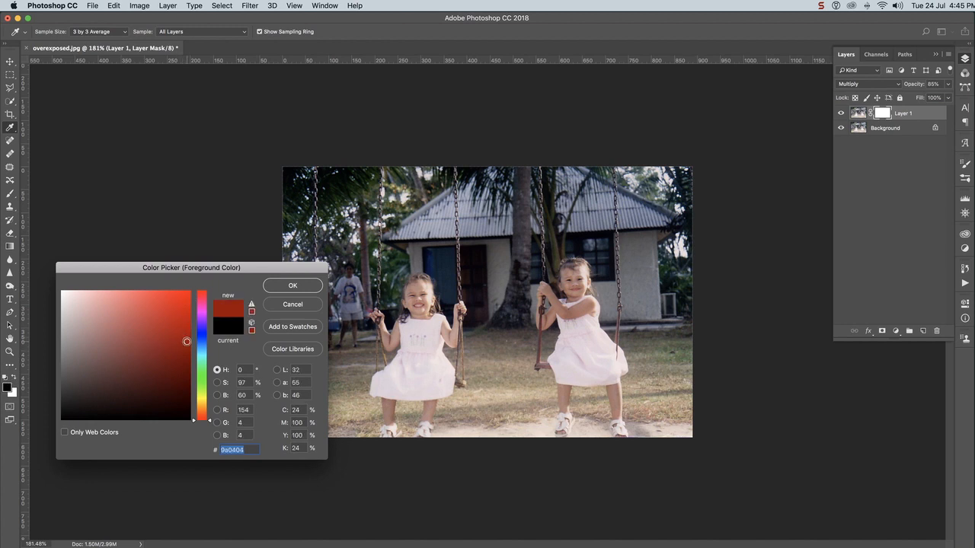
left_click(284, 288)
key("b")
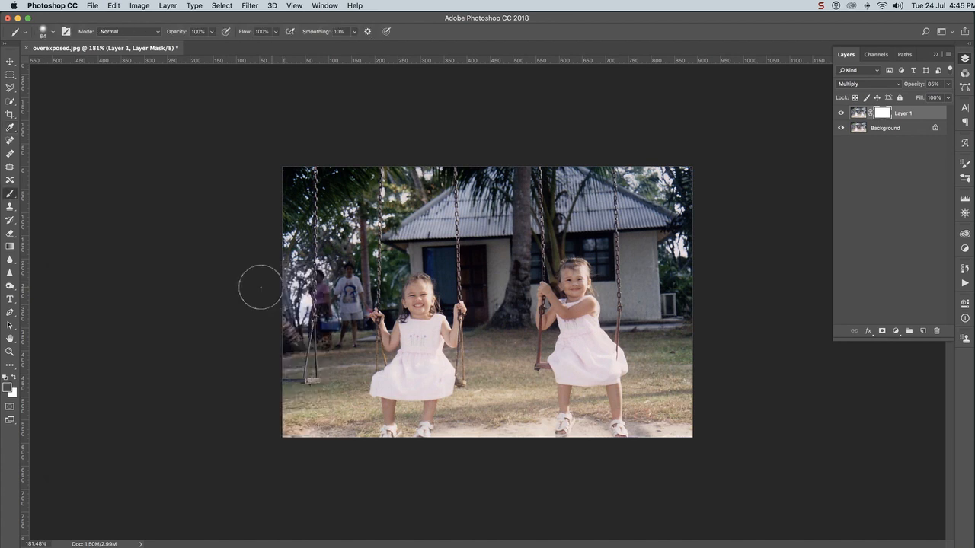
- Change the foreground color back to black for masking
left_click(8, 389)
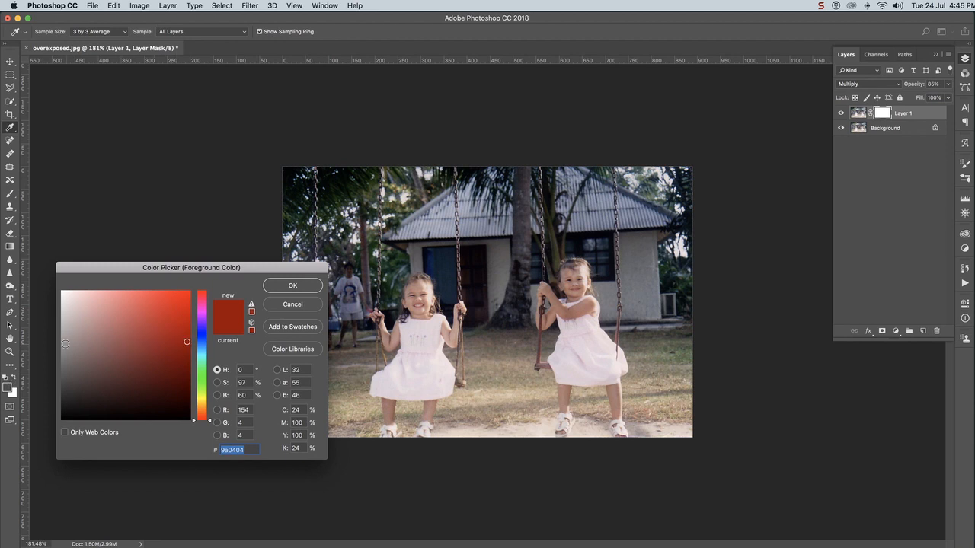
left_click_drag(94, 374, 33, 440)
left_click(306, 287)
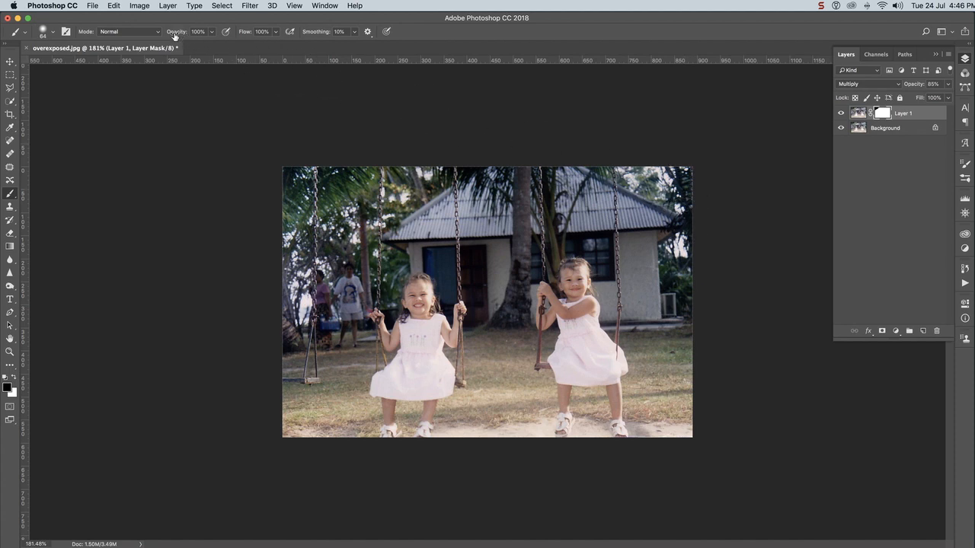
- Lower the brush opacity to 53% and paint the layer mask over the foliage in the photo's upper-right corner
left_click_drag(176, 33, 154, 32)
mouse_move(684, 169)
left_mouse_down()
mouse_move(691, 233)
mouse_move(684, 165)
mouse_move(687, 196)
left_mouse_up()
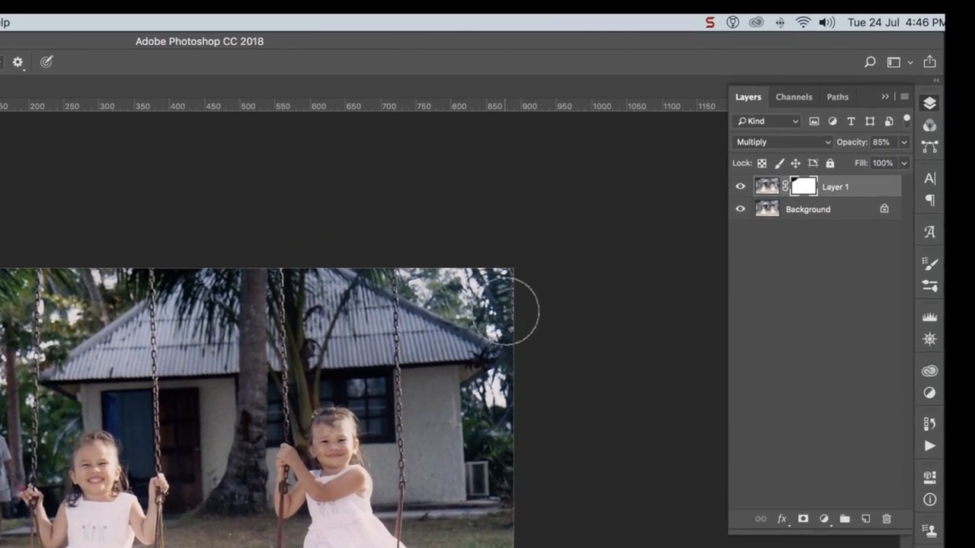
mouse_move(506, 311)
left_mouse_down()
mouse_move(506, 339)
mouse_move(503, 275)
left_mouse_up()
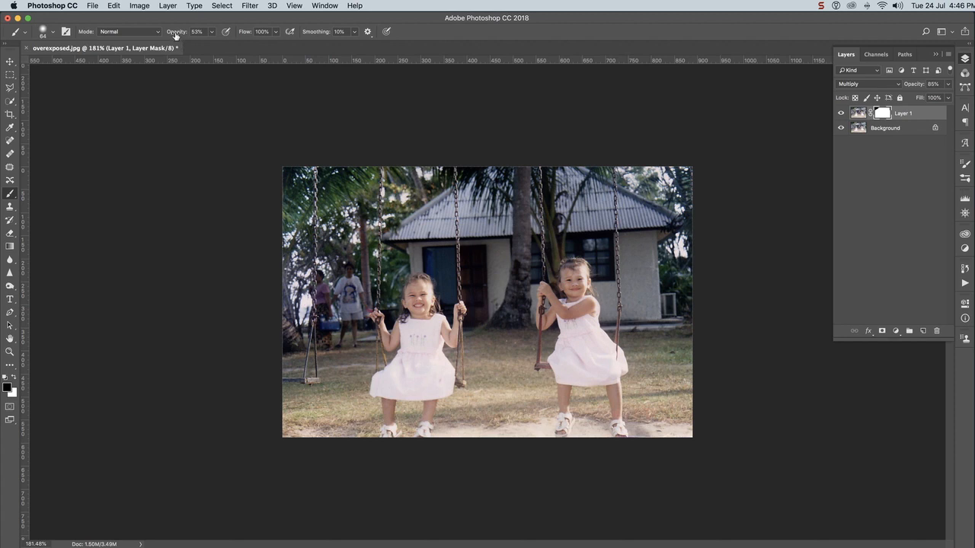
- Restore the brush opacity and flow to 100%
mouse_move(176, 35)
left_mouse_down()
mouse_move(228, 35)
mouse_move(203, 35)
left_mouse_up()
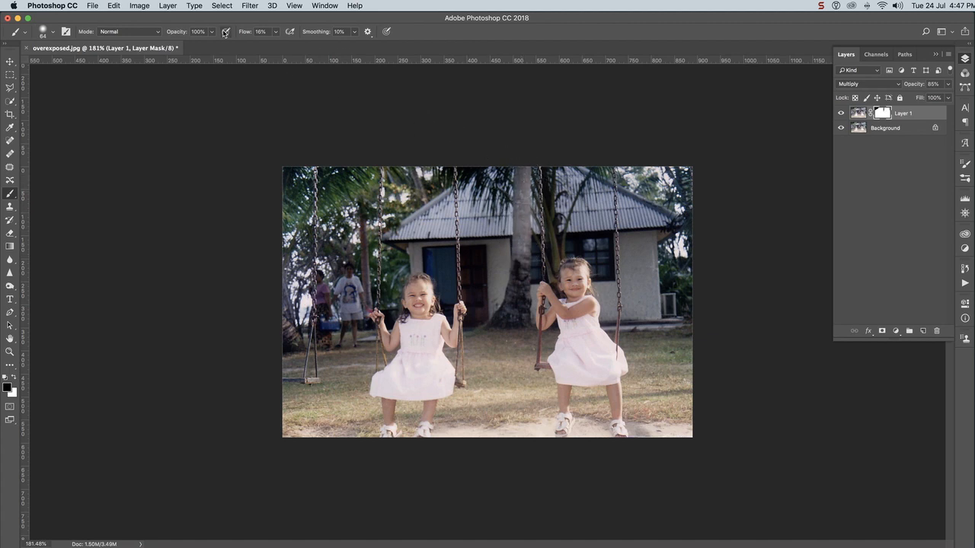
left_click_drag(245, 35, 315, 45)
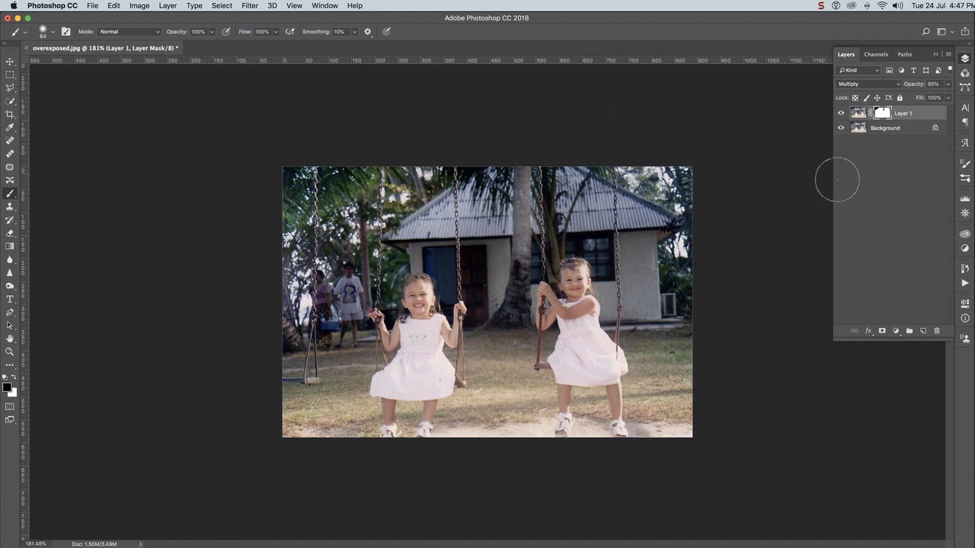